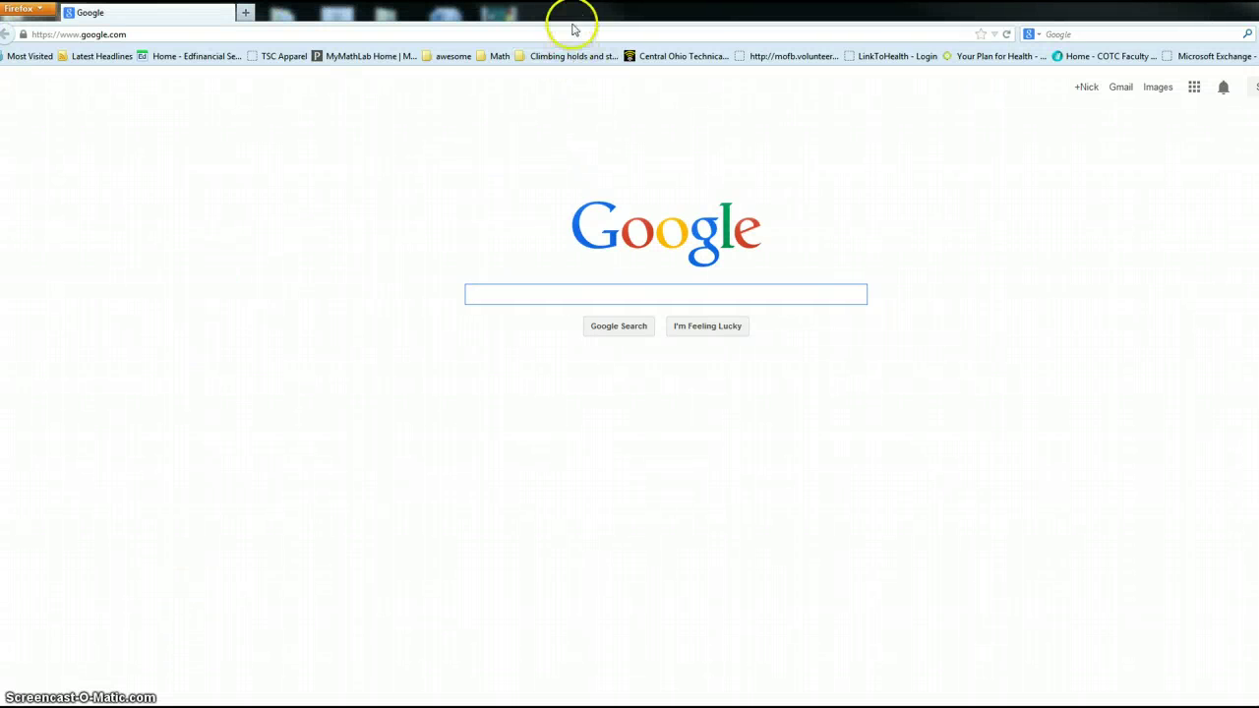
Step: Restore the maximized Firefox window to a smaller size, then widen it to the right
{"action": "left_click_drag", "start_coordinate": [574, 23], "coordinate": [550, 13]}
{"action": "left_click", "coordinate": [875, 132]}
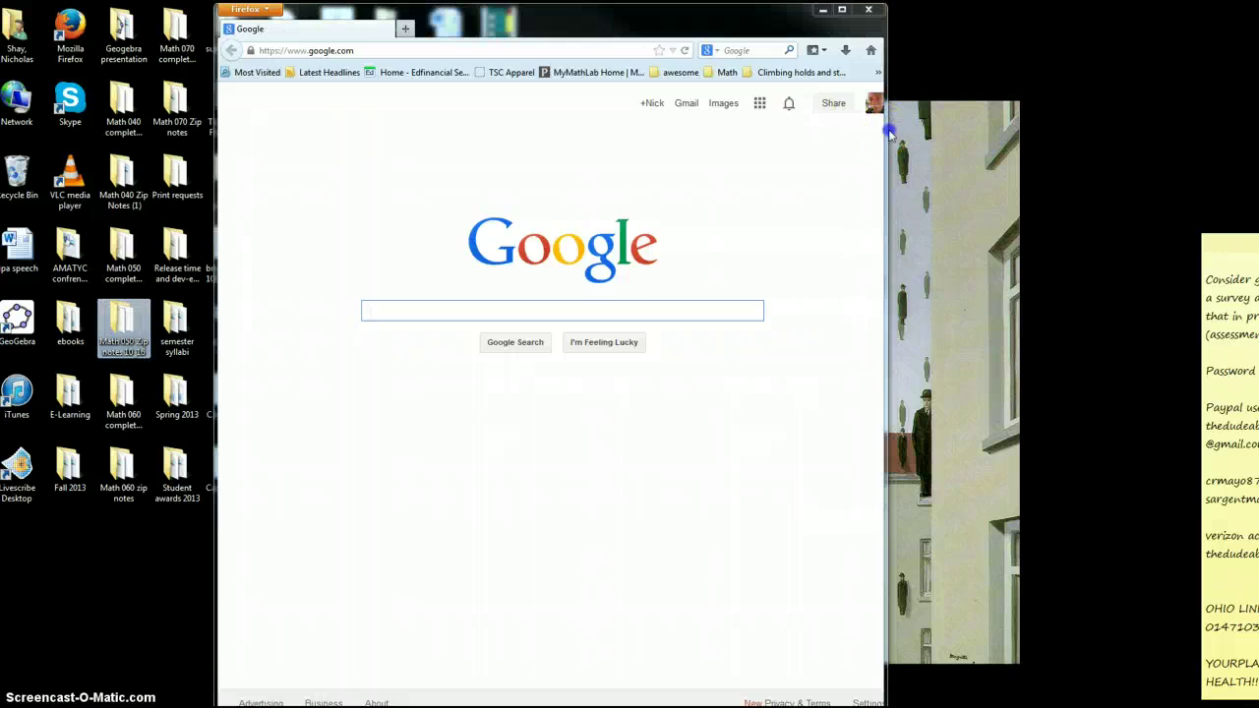
{"action": "left_click_drag", "start_coordinate": [885, 134], "coordinate": [1228, 132]}
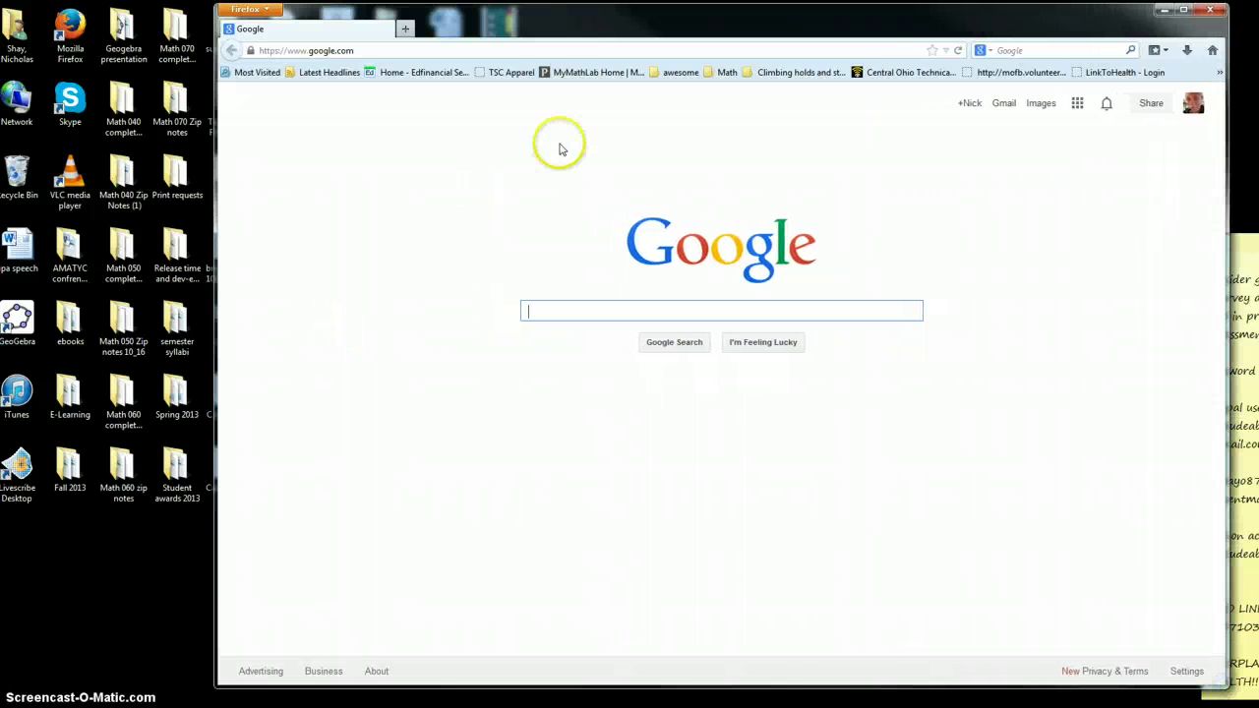
Step: Sign in to MyMathLab and open the Math 050 F2 Fall 2013 Second term course's Assignment Manager
{"action": "left_click", "coordinate": [556, 73]}
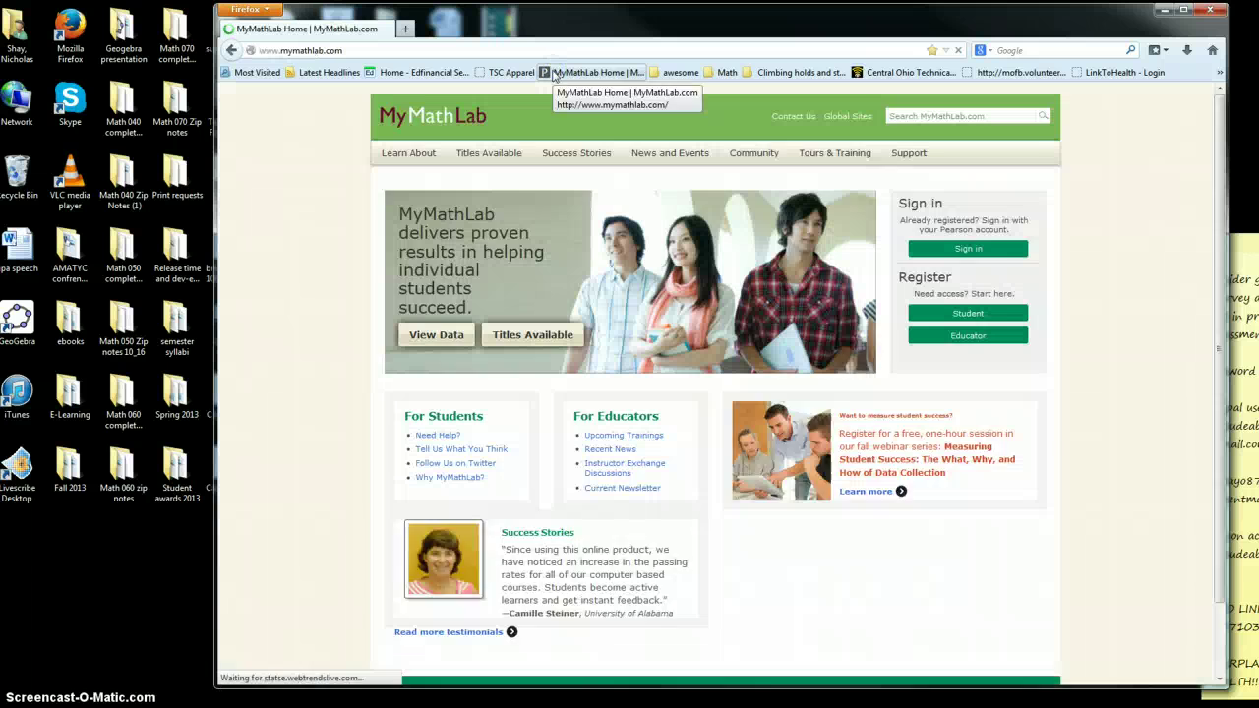
{"action": "left_click", "coordinate": [966, 247]}
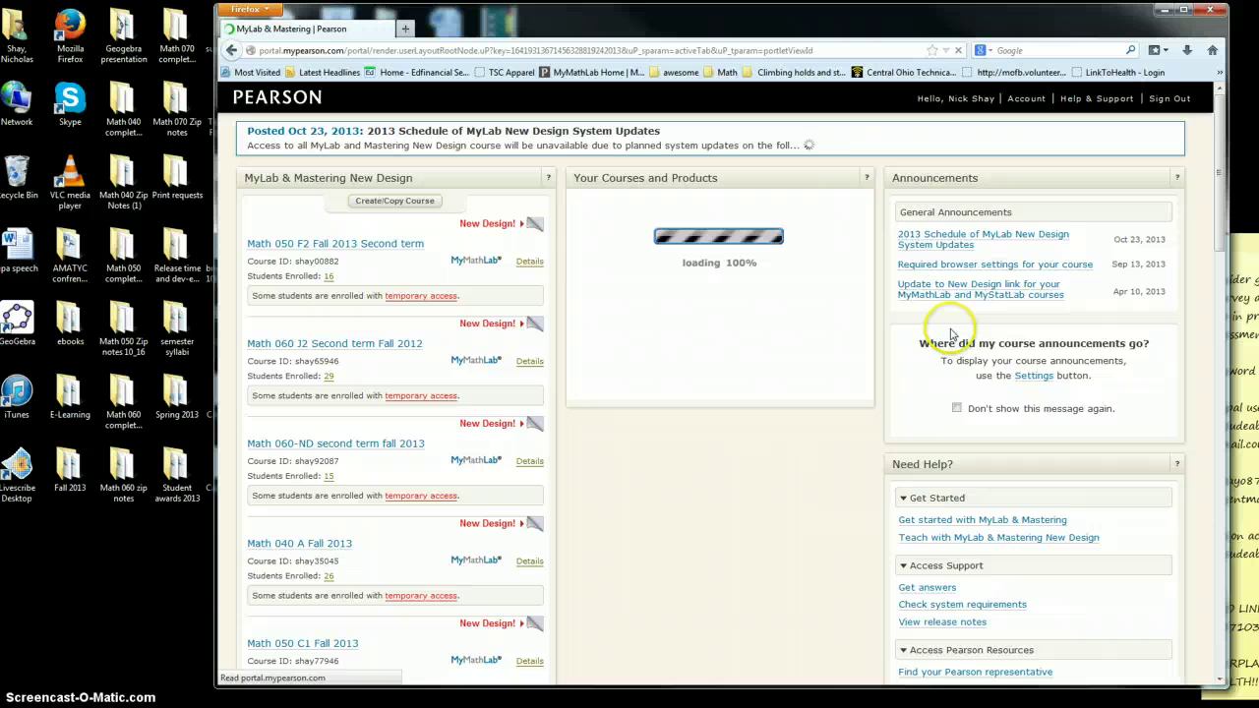
{"action": "left_click", "coordinate": [380, 246]}
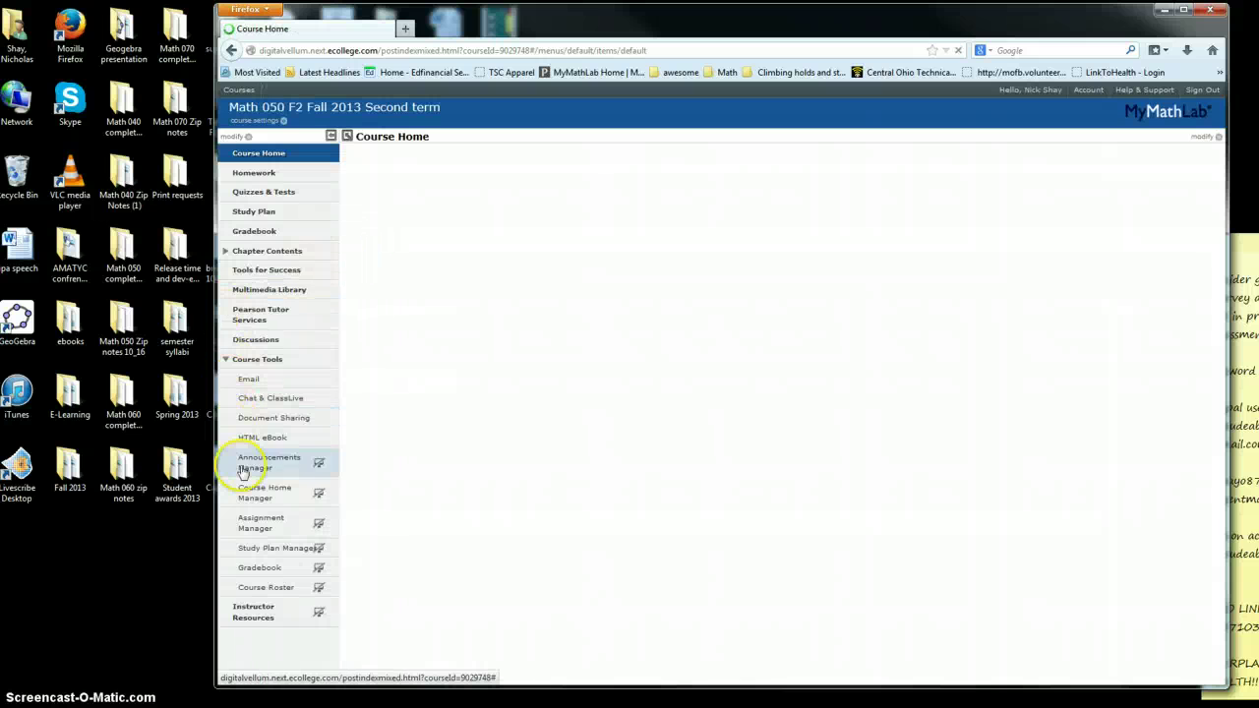
{"action": "left_click", "coordinate": [258, 528]}
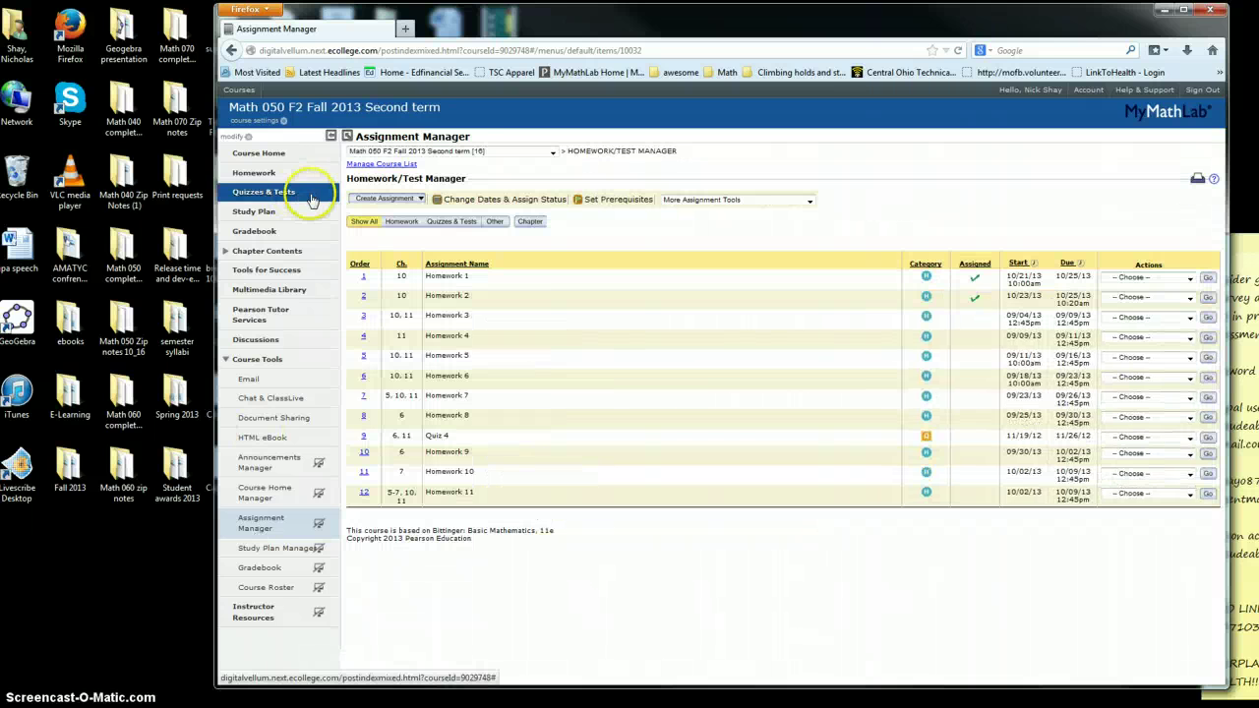
Step: Create a new quiz named 'Quiz 1' and continue to its question selection
{"action": "left_click", "coordinate": [379, 198]}
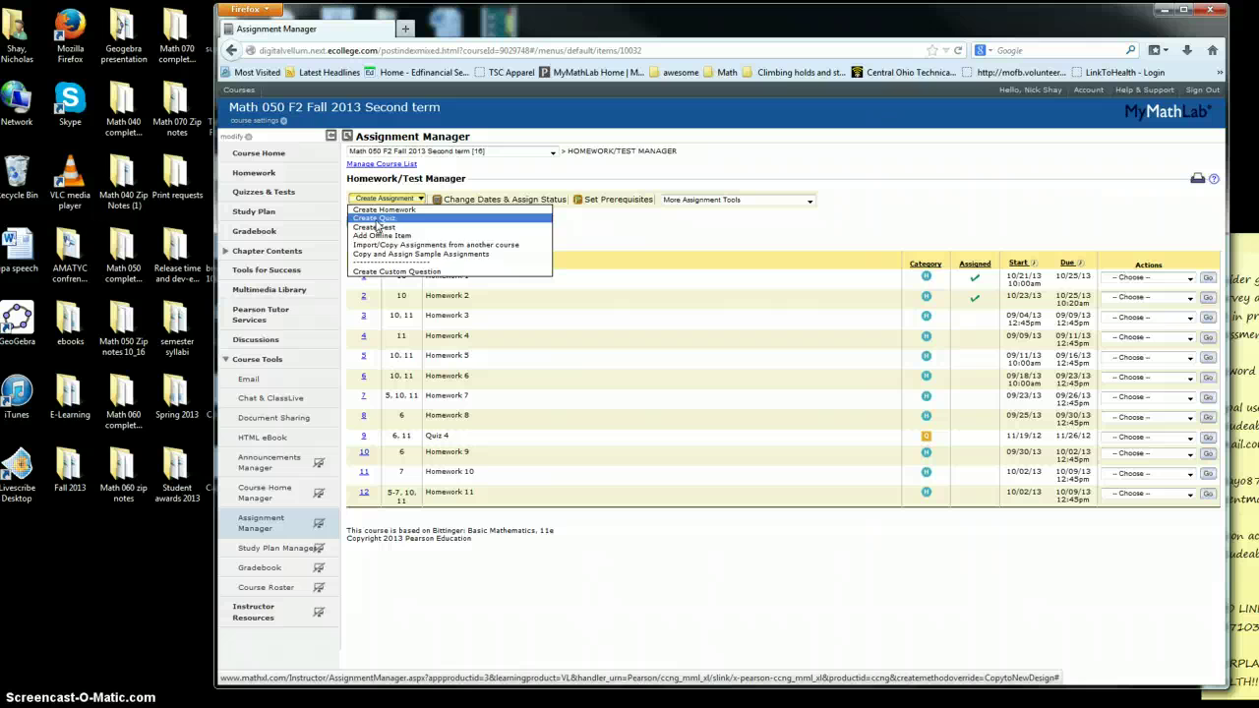
{"action": "left_click", "coordinate": [375, 220]}
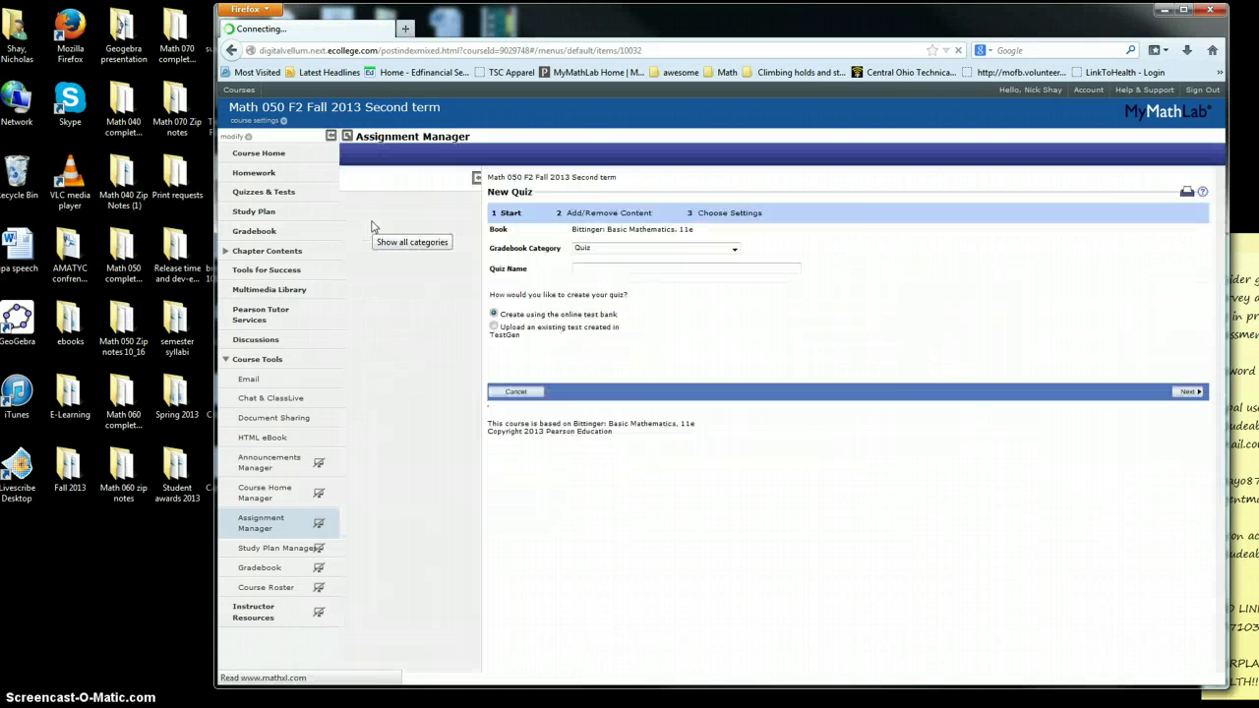
{"action": "left_click", "coordinate": [486, 241]}
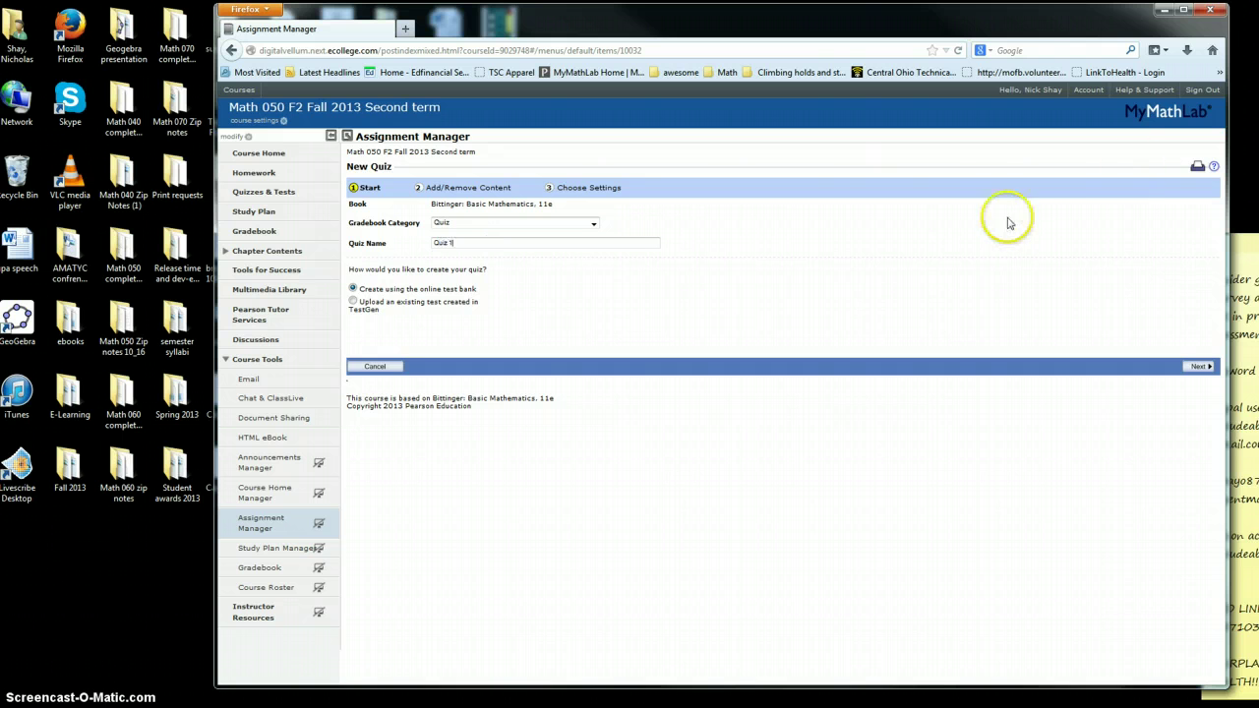
{"action": "left_click", "coordinate": [1202, 366]}
Step: Filter available questions to Chapter 10. Real Numbers, Section 10.5, showing 59 questions
{"action": "left_click", "coordinate": [461, 233]}
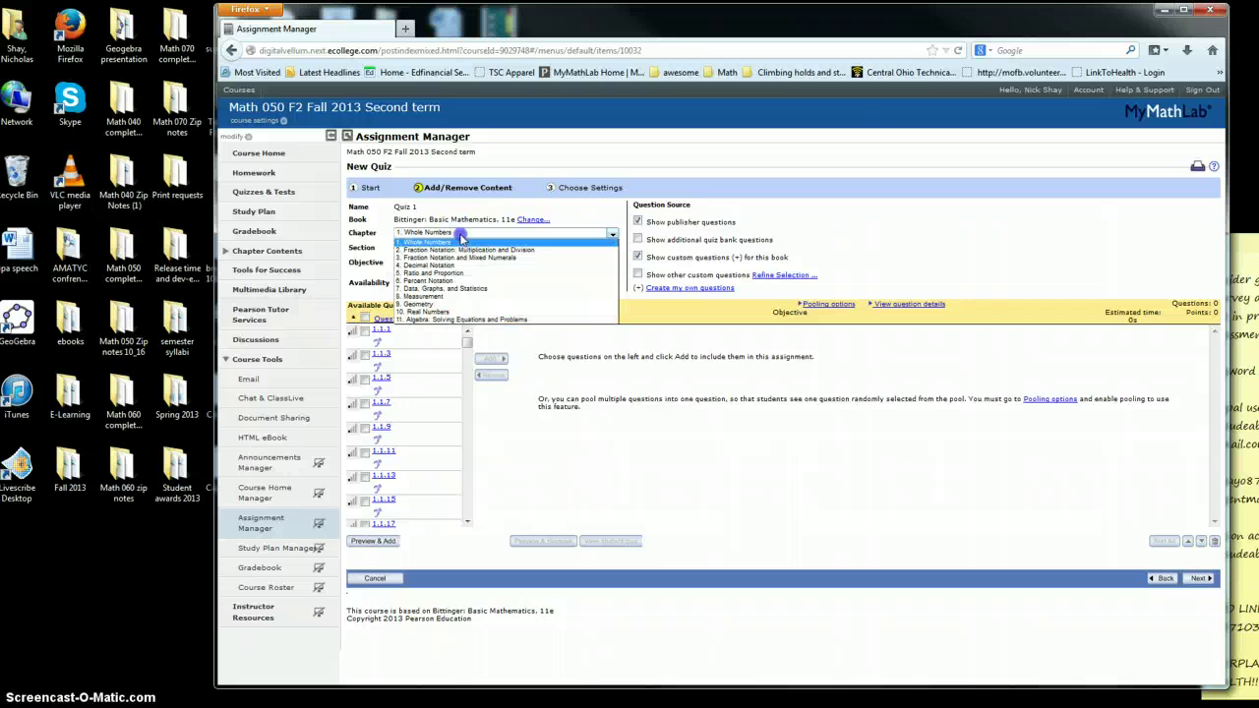
{"action": "left_click", "coordinate": [457, 313]}
{"action": "left_click", "coordinate": [458, 233]}
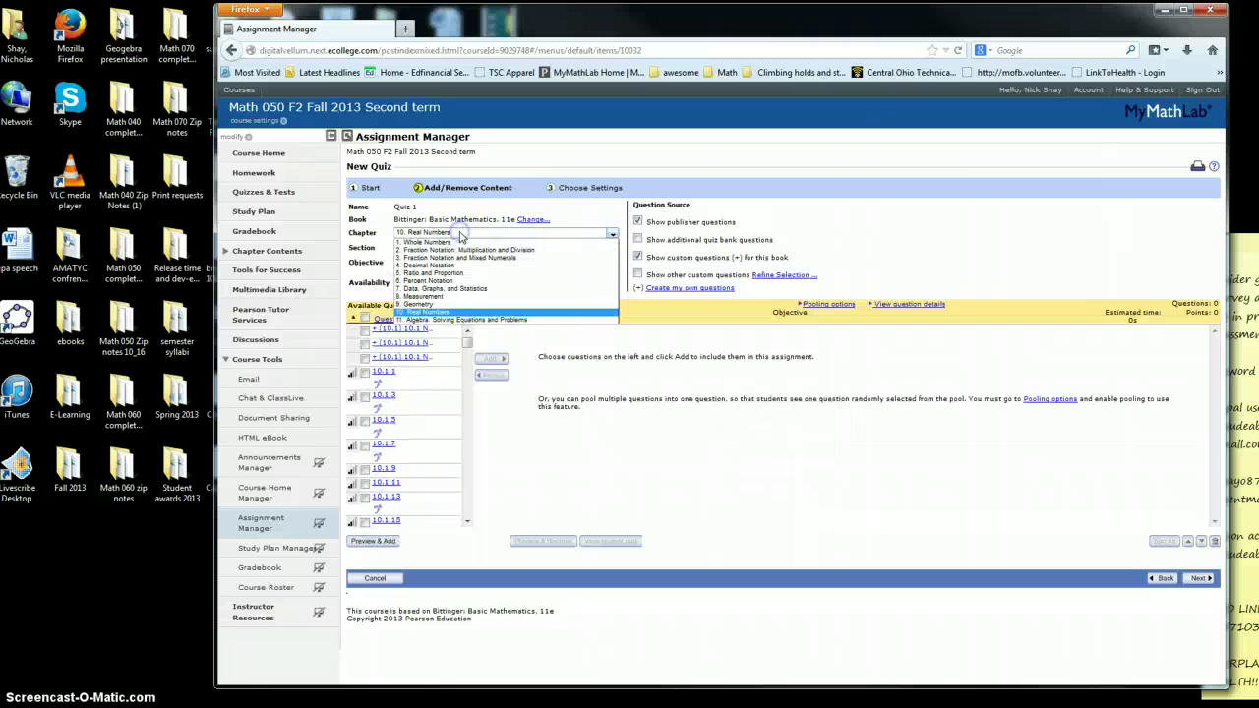
{"action": "left_click", "coordinate": [458, 233]}
{"action": "left_click", "coordinate": [458, 233]}
{"action": "left_click", "coordinate": [459, 234]}
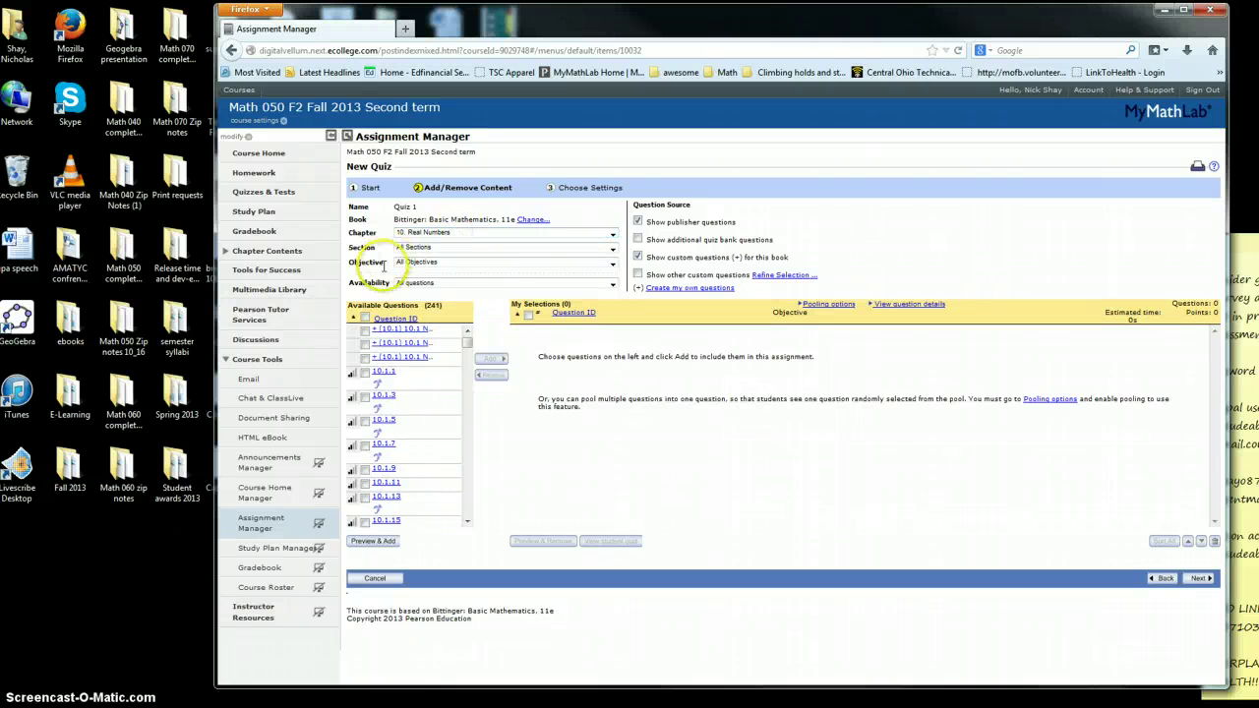
{"action": "left_click", "coordinate": [411, 247]}
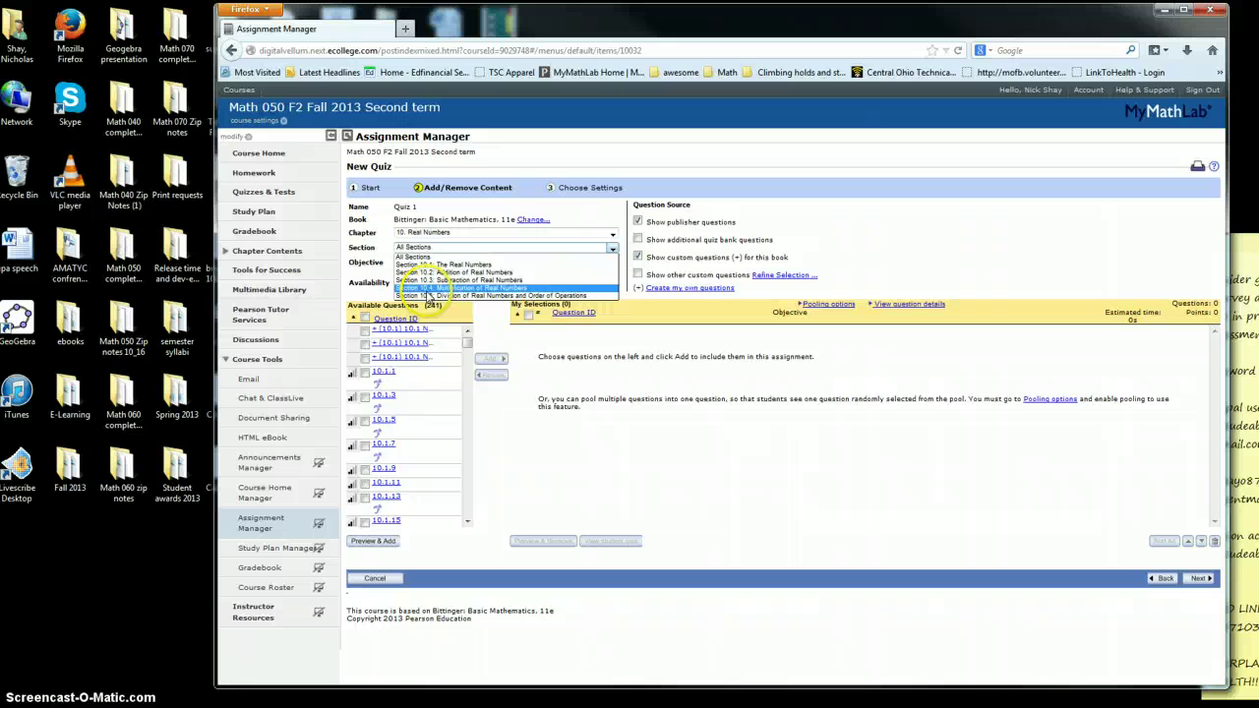
{"action": "left_click", "coordinate": [439, 295]}
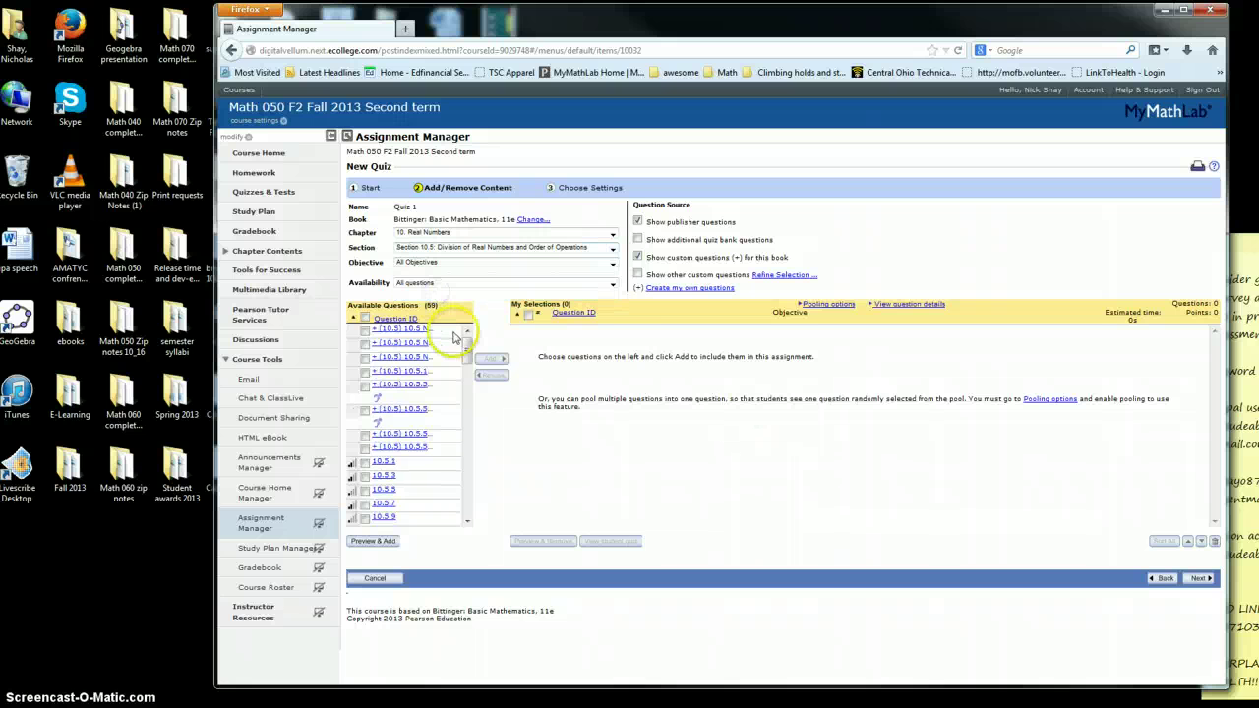
{"action": "scroll", "coordinate": [383, 439], "scroll_direction": "down", "scroll_amount": 2}
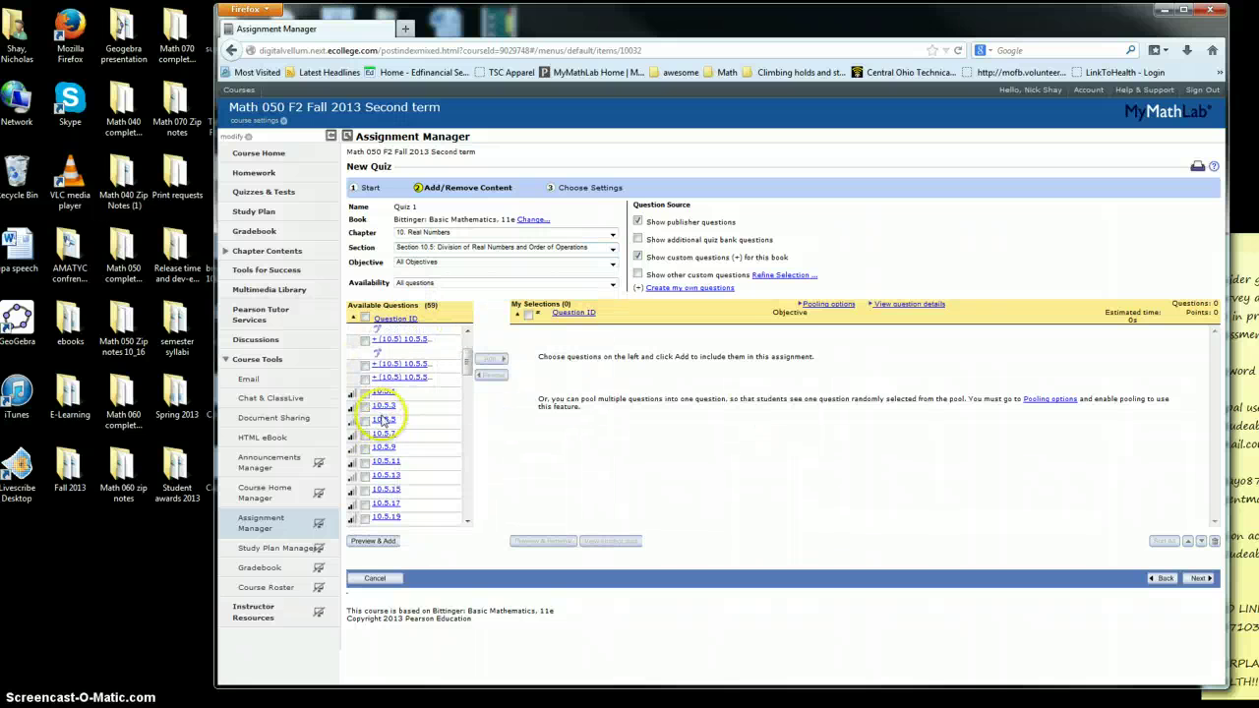
Step: Preview the Section 10.5 questions and add question 10.5.17 to Quiz 1
{"action": "left_click", "coordinate": [383, 421]}
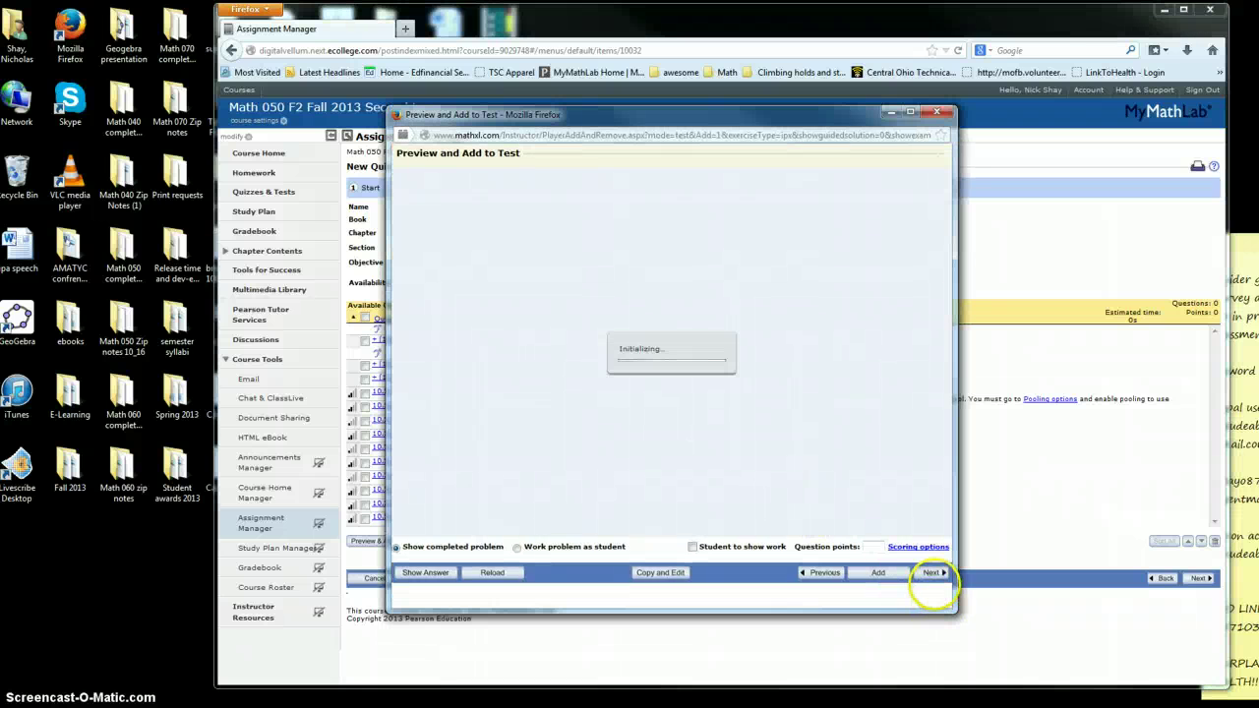
{"action": "left_click", "coordinate": [934, 599]}
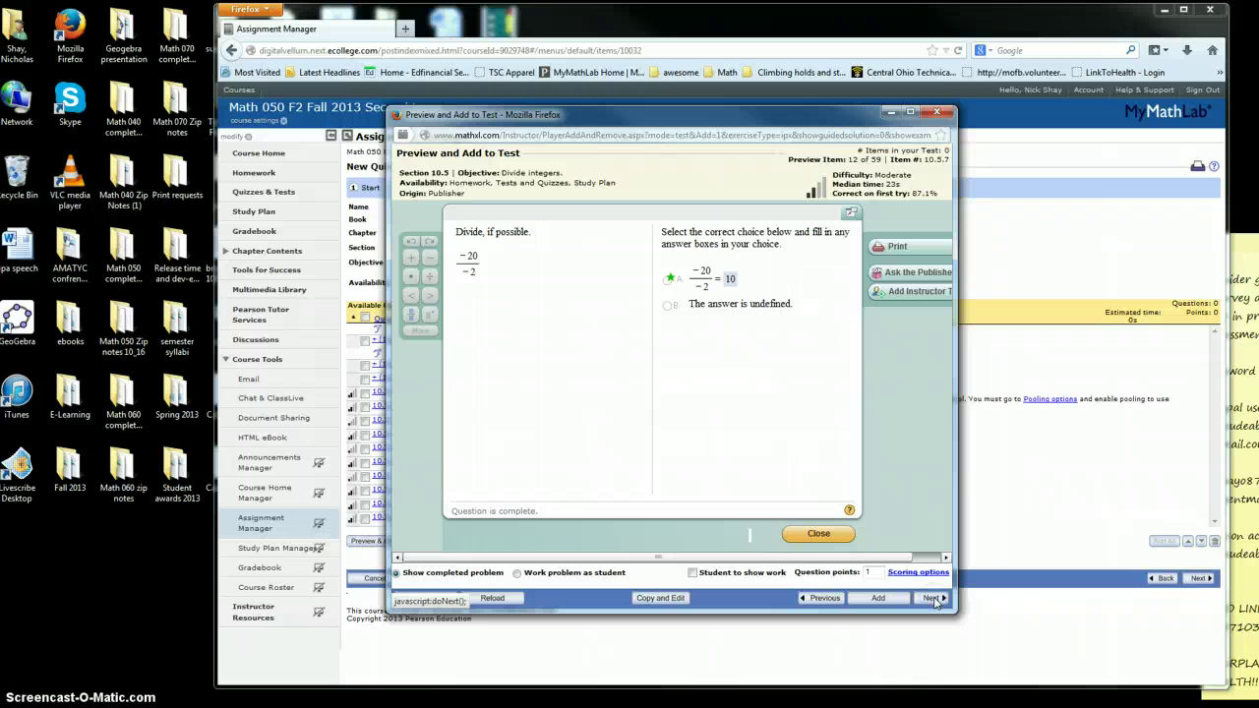
{"action": "left_click", "coordinate": [935, 599]}
{"action": "left_click", "coordinate": [935, 599]}
{"action": "left_click", "coordinate": [935, 599]}
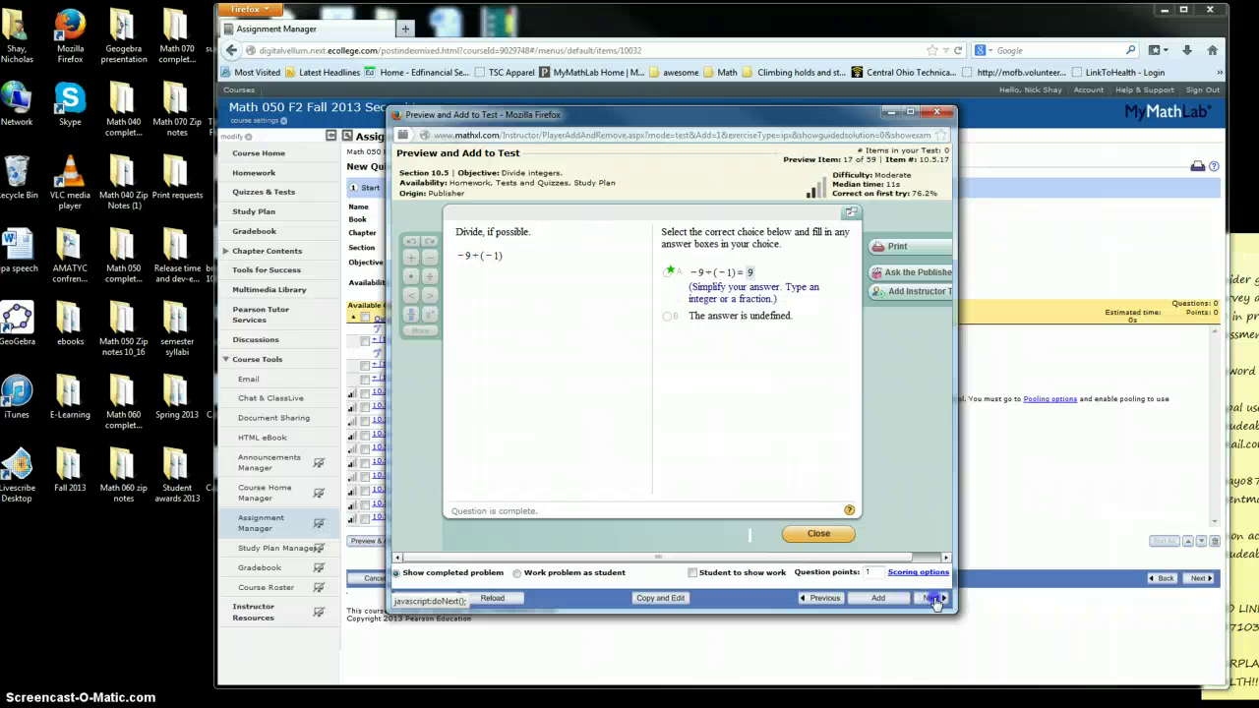
{"action": "left_click", "coordinate": [935, 599]}
{"action": "left_click", "coordinate": [880, 599]}
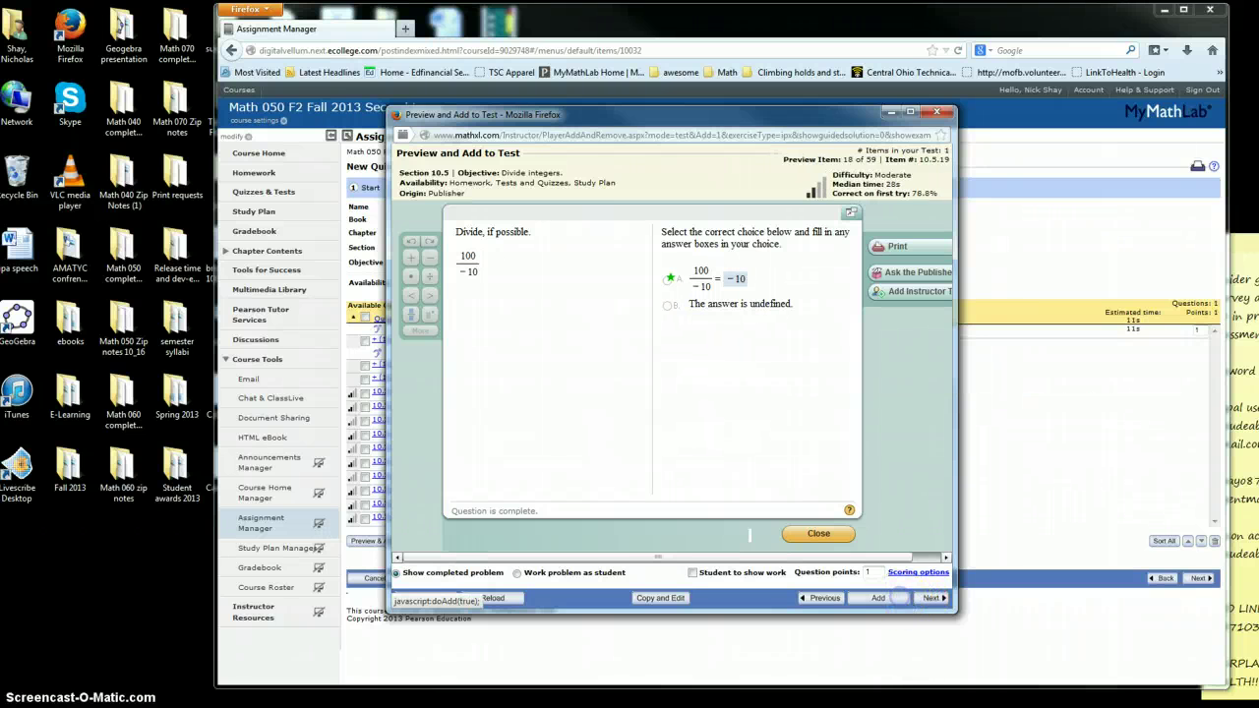
Step: Add questions 10.5.21, 10.5.27 and 10.5.31, then close the preview window
{"action": "left_click", "coordinate": [936, 599]}
{"action": "left_click", "coordinate": [936, 599]}
{"action": "left_click", "coordinate": [878, 598]}
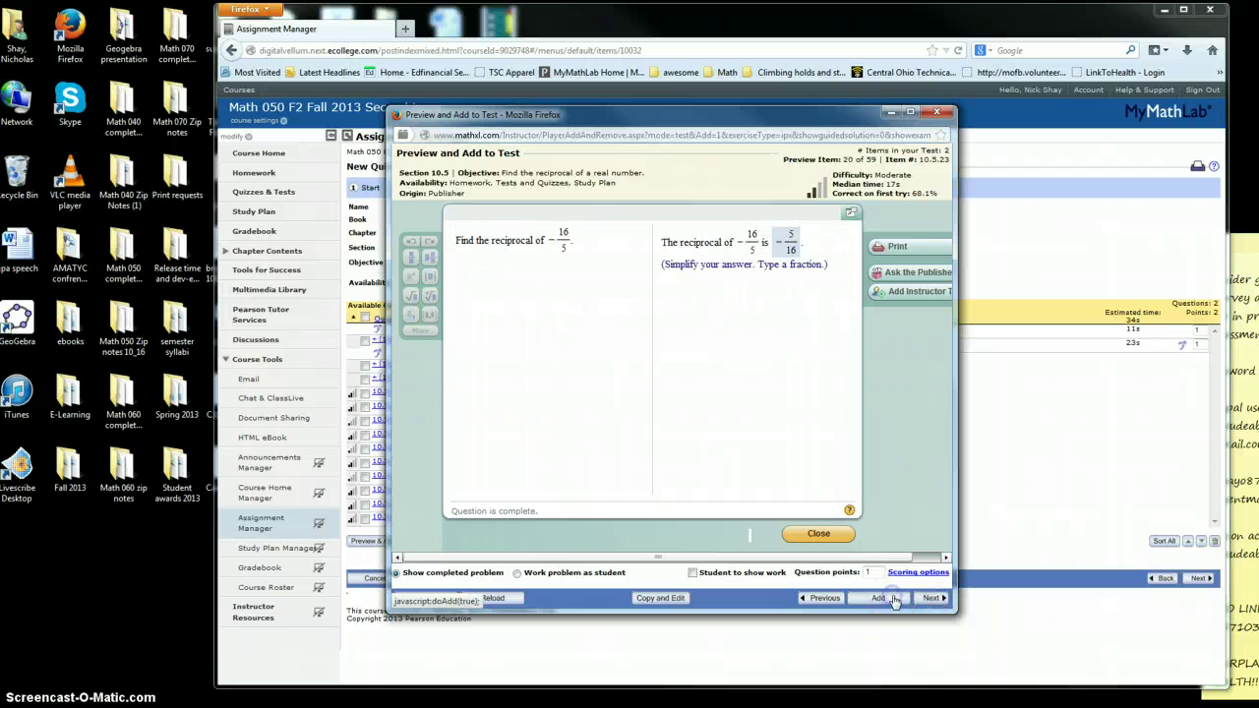
{"action": "left_click", "coordinate": [930, 599]}
{"action": "left_click", "coordinate": [929, 599]}
{"action": "left_click", "coordinate": [929, 599]}
{"action": "left_click", "coordinate": [933, 599]}
{"action": "left_click", "coordinate": [878, 598]}
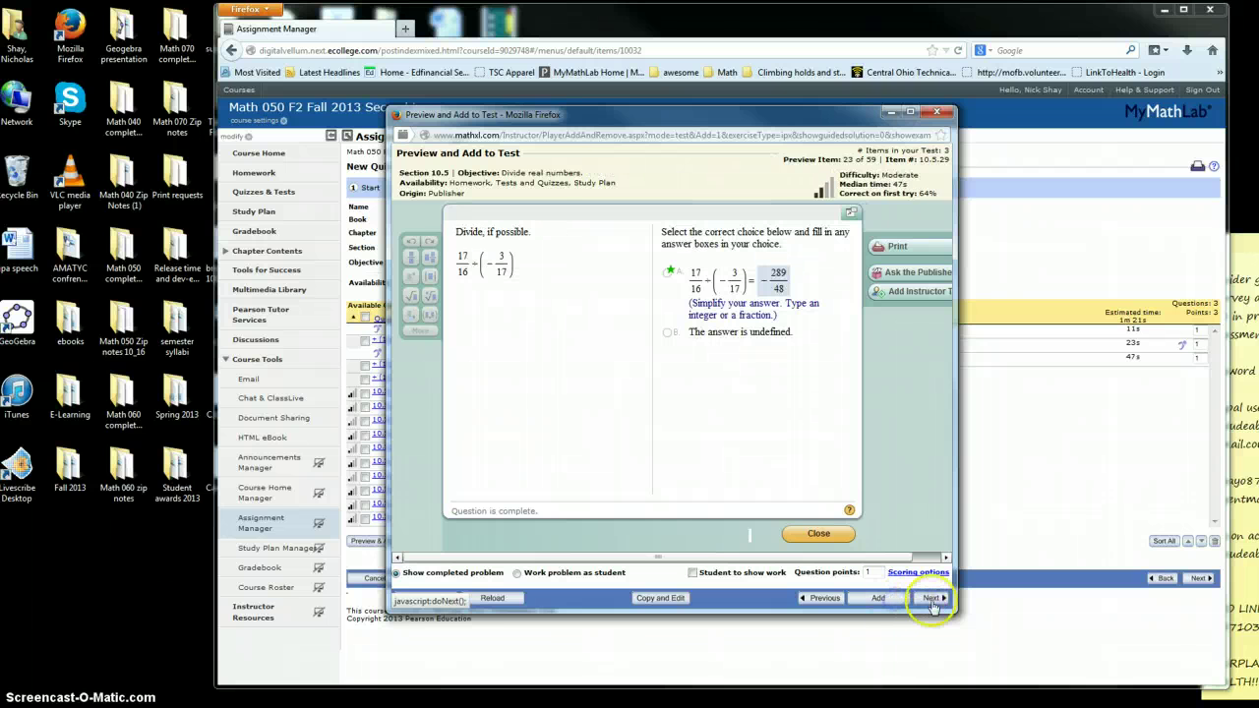
{"action": "left_click", "coordinate": [935, 600]}
{"action": "left_click", "coordinate": [879, 598]}
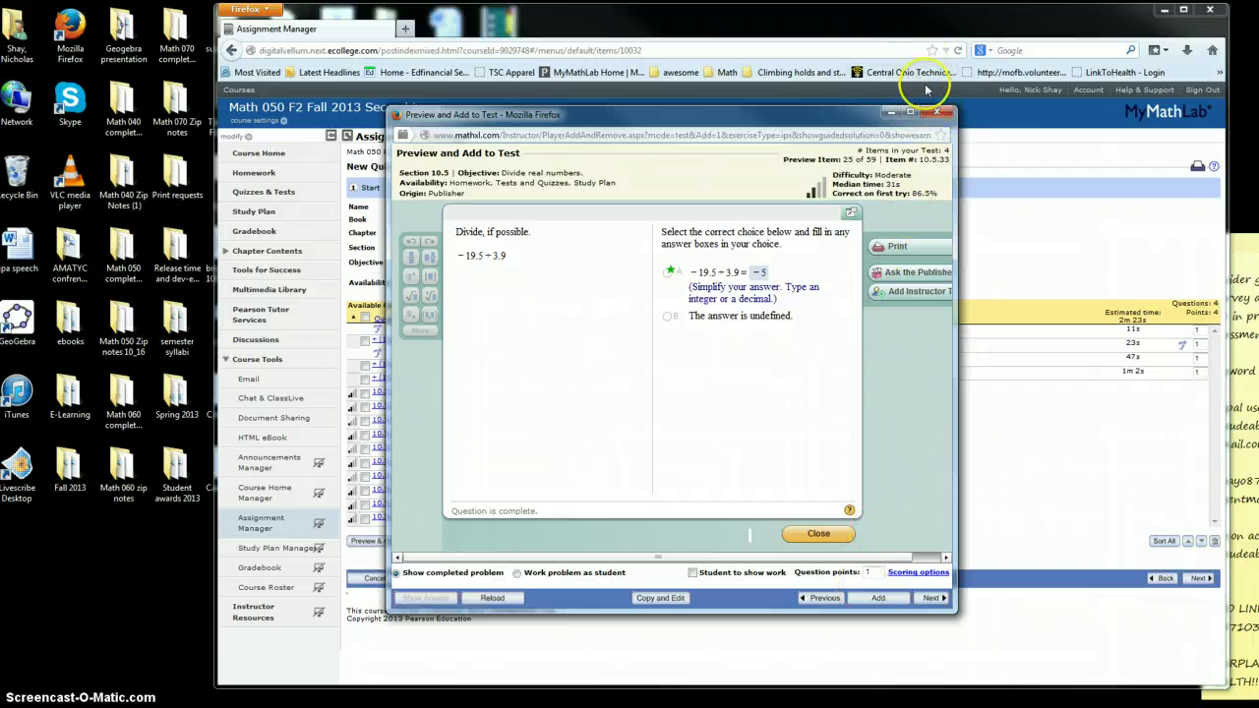
{"action": "left_click", "coordinate": [937, 116]}
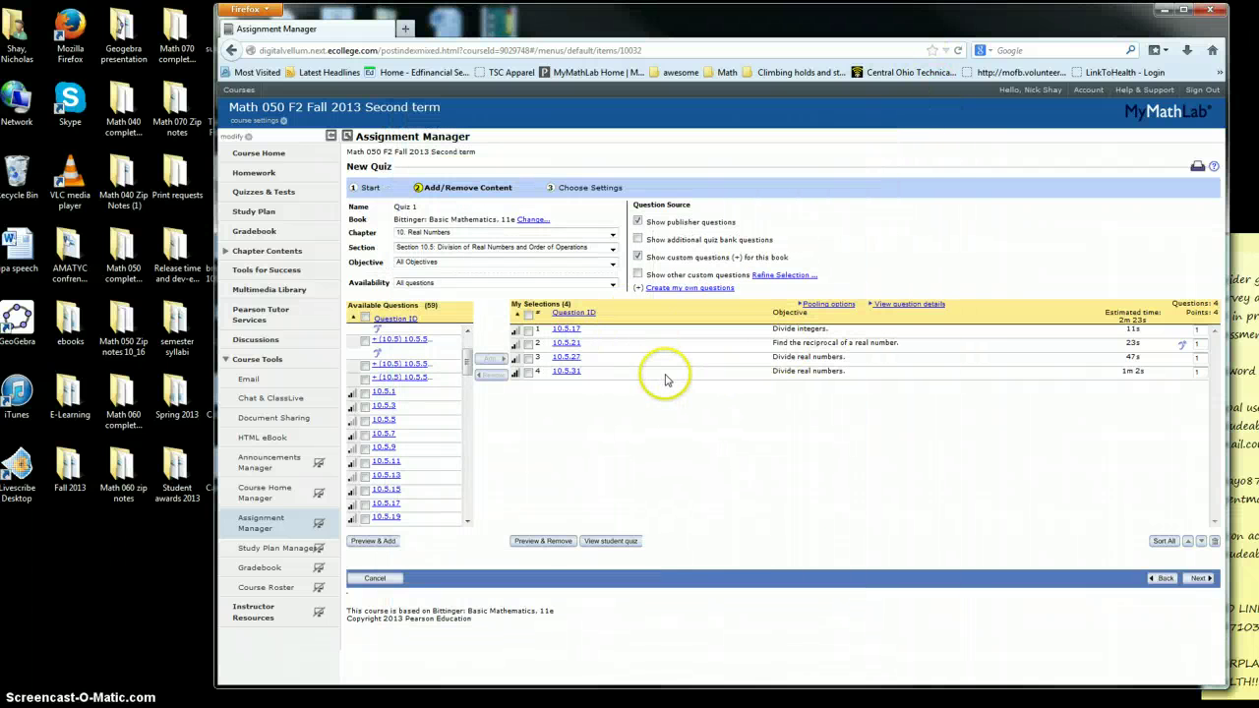
Step: Limit Quiz 1 to 1 attempt and require instructors to re-enable interrupted attempts
{"action": "left_click", "coordinate": [1200, 579]}
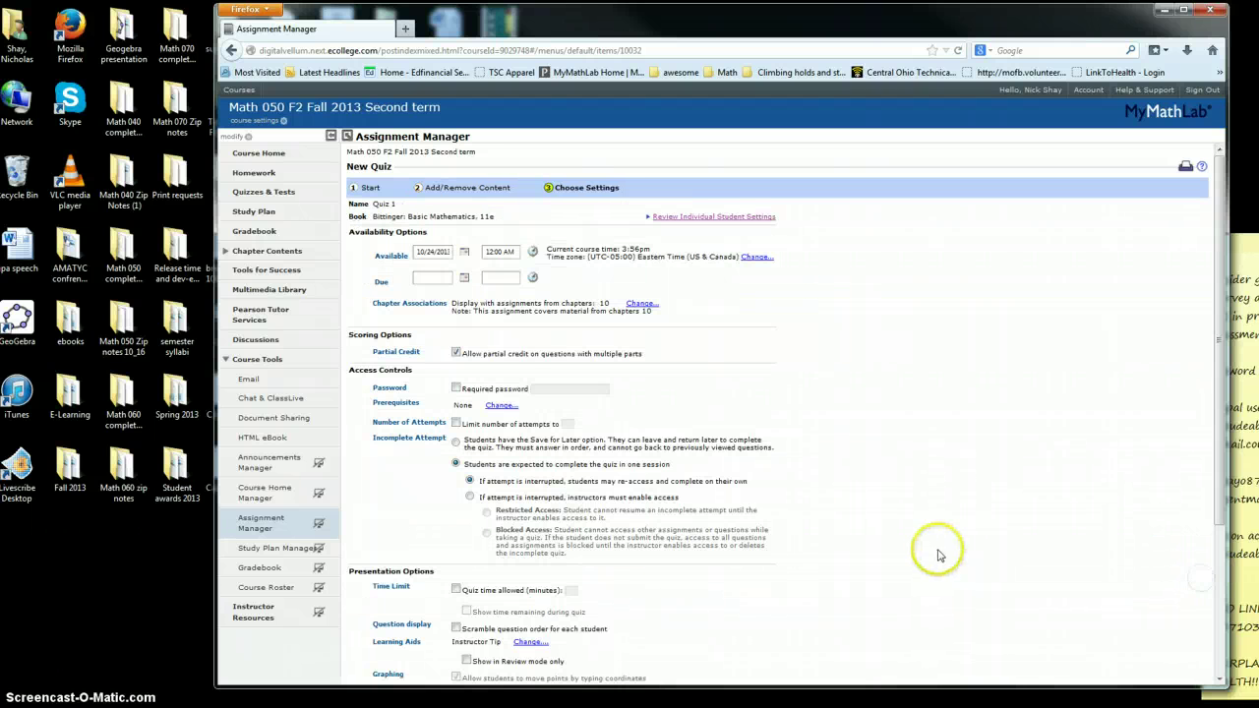
{"action": "left_click", "coordinate": [456, 424]}
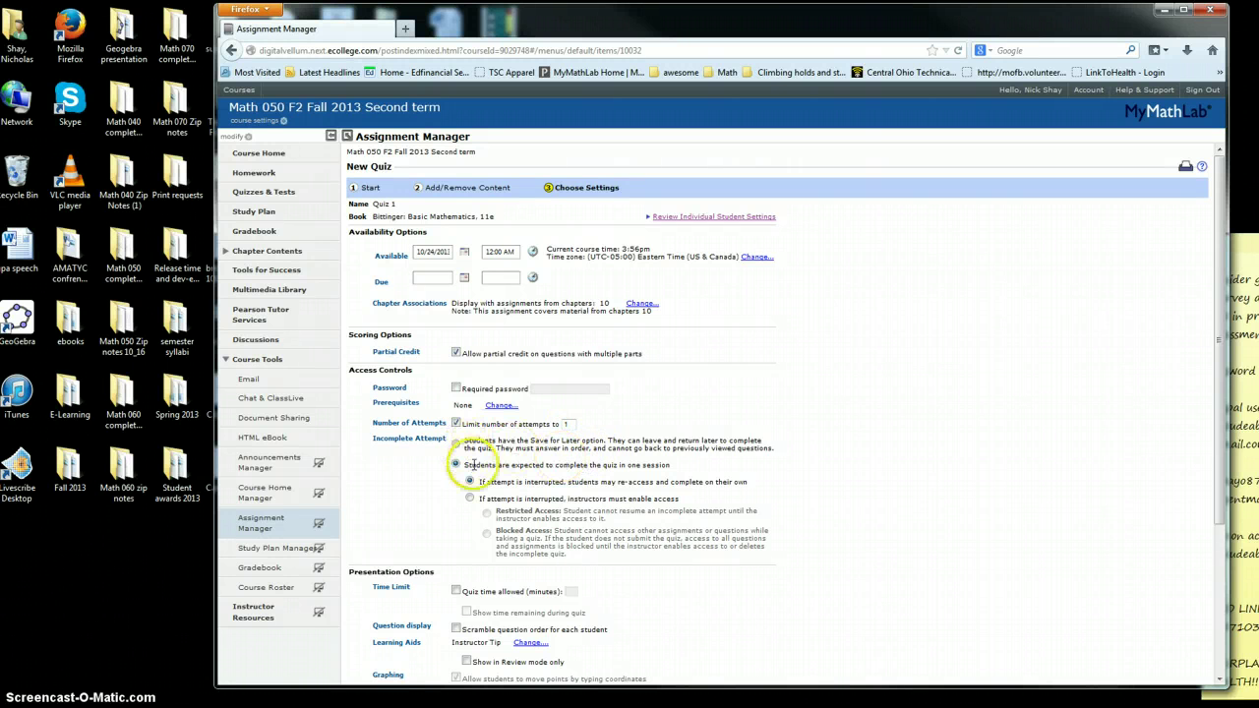
{"action": "left_click_drag", "start_coordinate": [469, 466], "coordinate": [646, 469]}
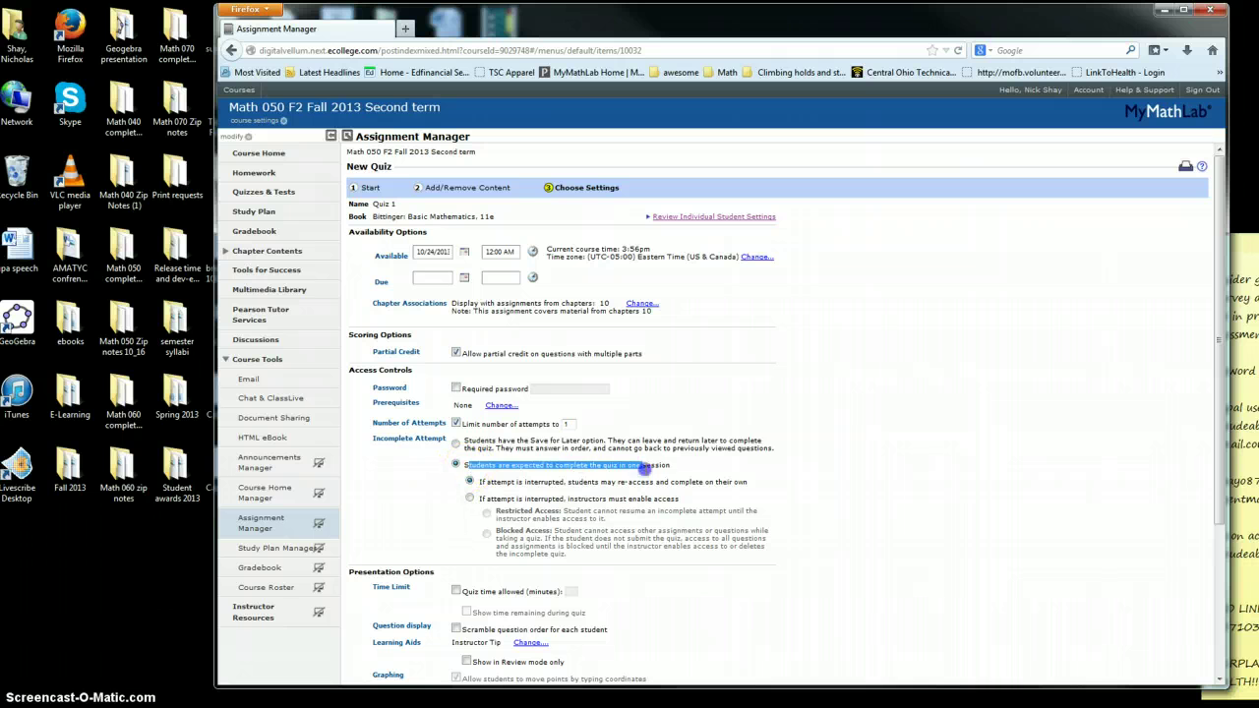
{"action": "left_click", "coordinate": [670, 472]}
{"action": "left_click", "coordinate": [663, 497]}
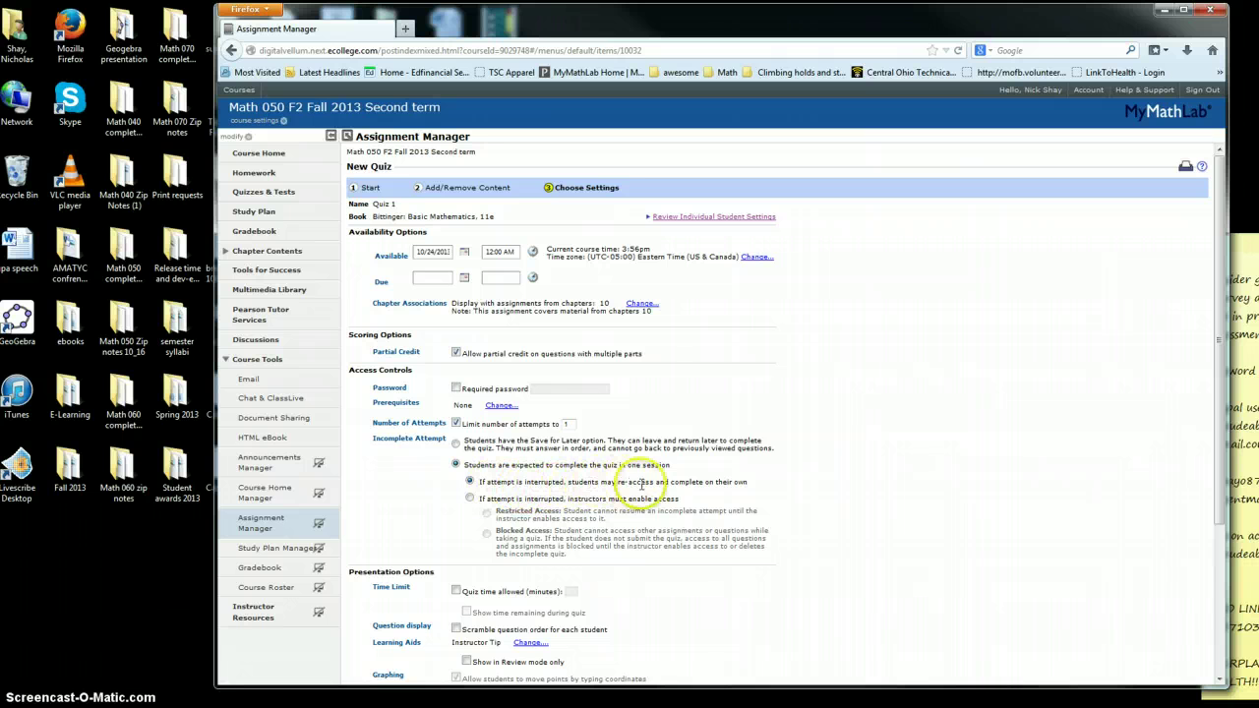
{"action": "left_click", "coordinate": [468, 500]}
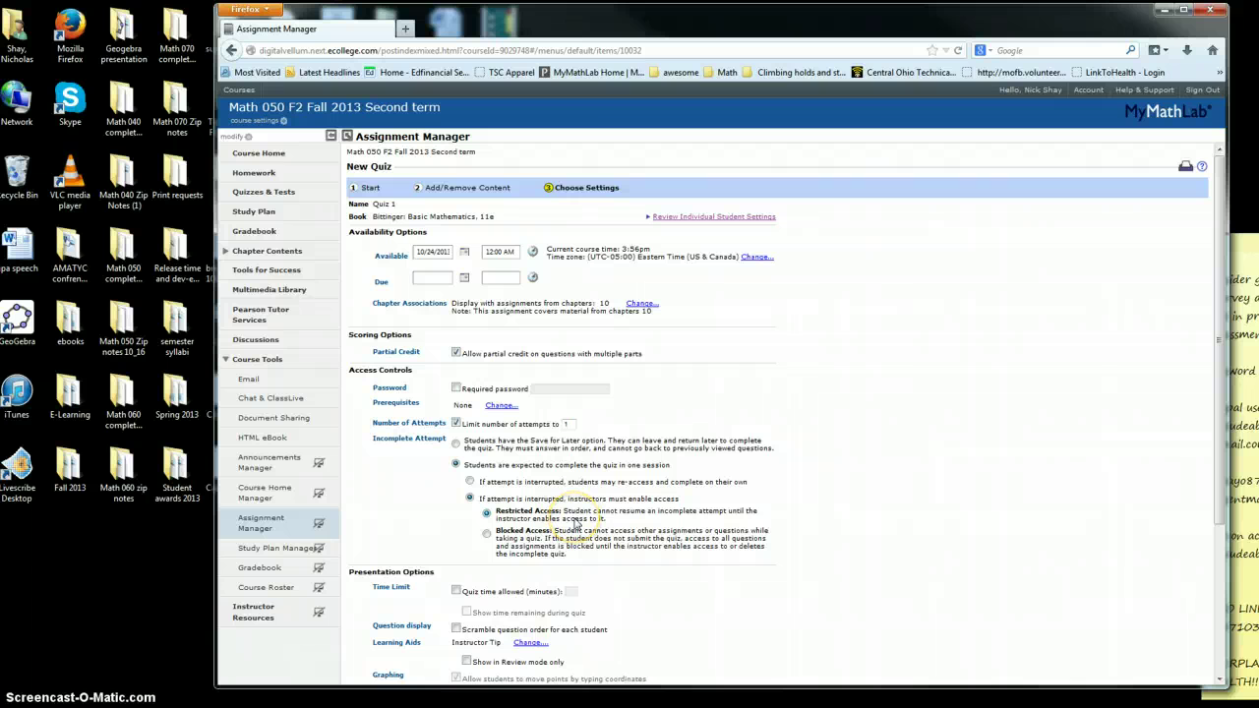
Step: Give Quiz 1 a 30-minute time limit and show students the time remaining
{"action": "scroll", "coordinate": [548, 548], "scroll_direction": "down", "scroll_amount": 3}
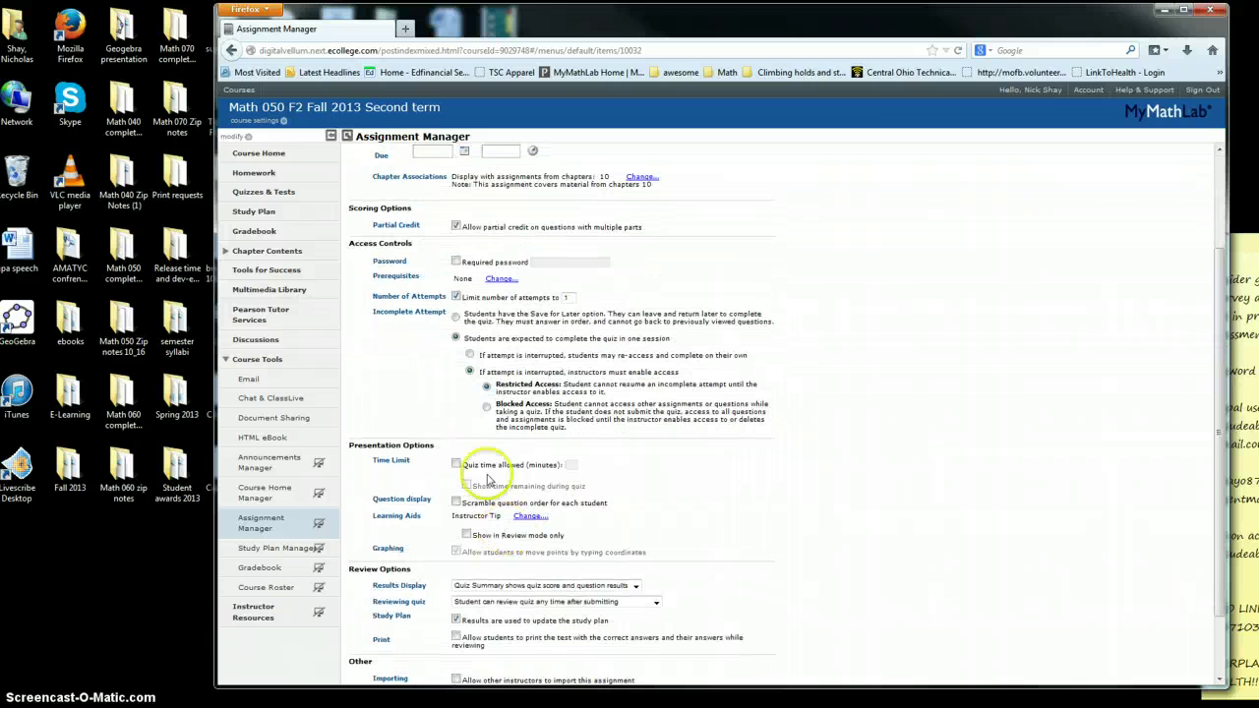
{"action": "left_click", "coordinate": [456, 463]}
{"action": "left_click", "coordinate": [574, 466]}
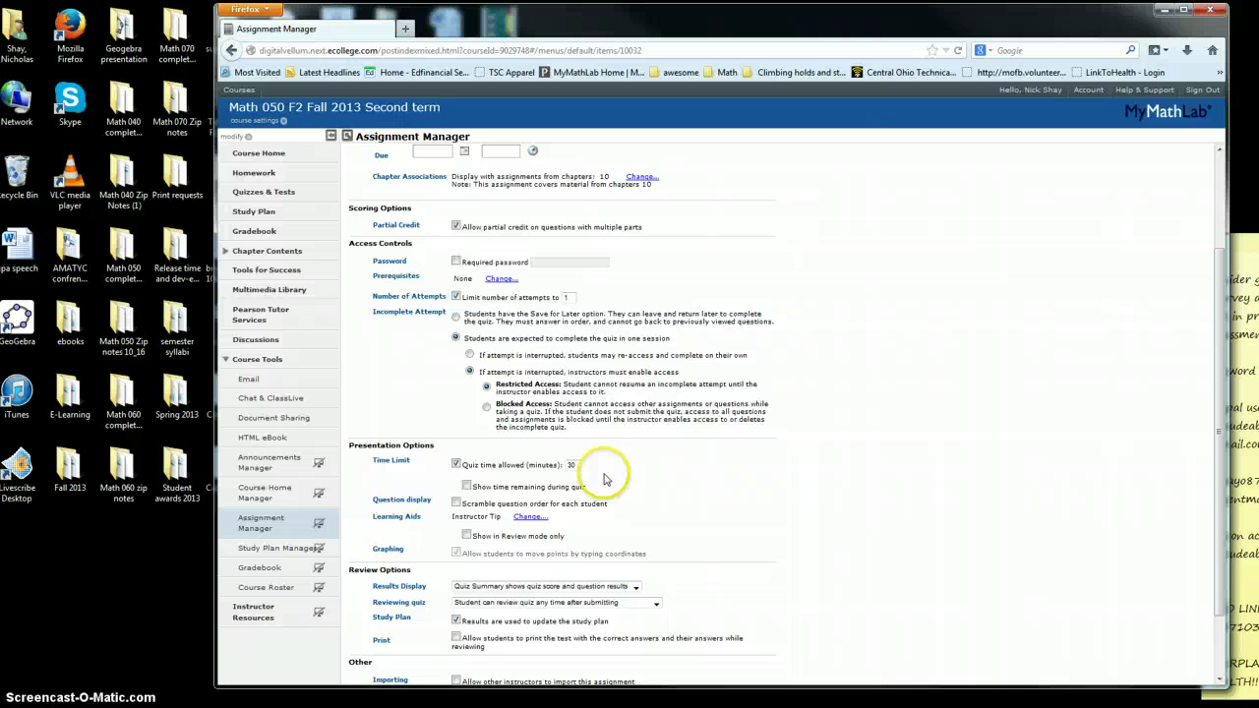
{"action": "left_click", "coordinate": [467, 486]}
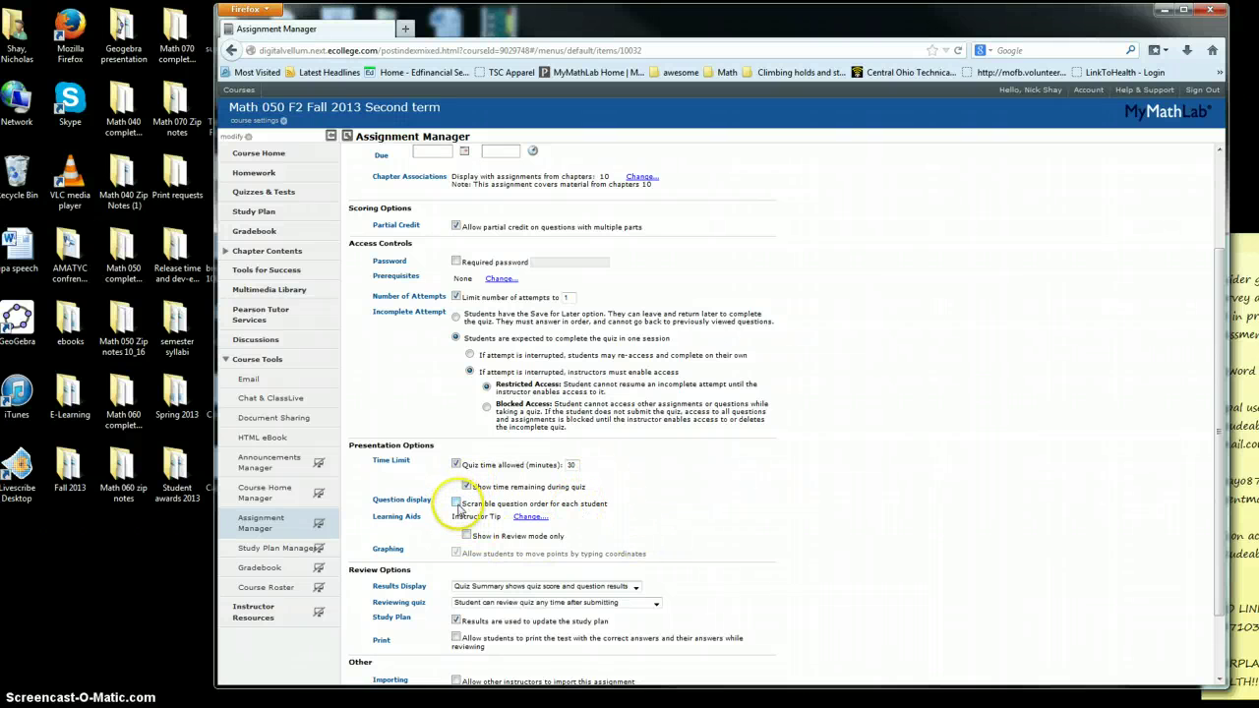
{"action": "scroll", "coordinate": [657, 544], "scroll_direction": "down", "scroll_amount": 1}
{"action": "scroll", "coordinate": [657, 544], "scroll_direction": "down", "scroll_amount": 1}
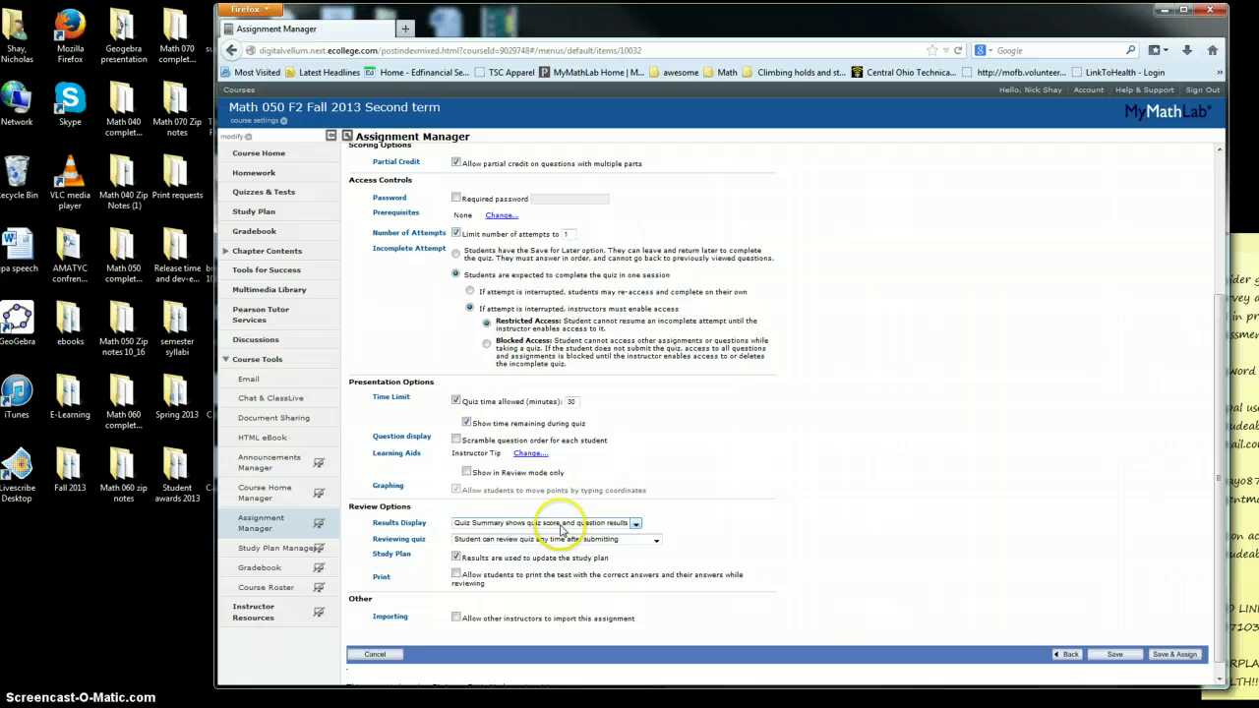
{"action": "left_click", "coordinate": [563, 524]}
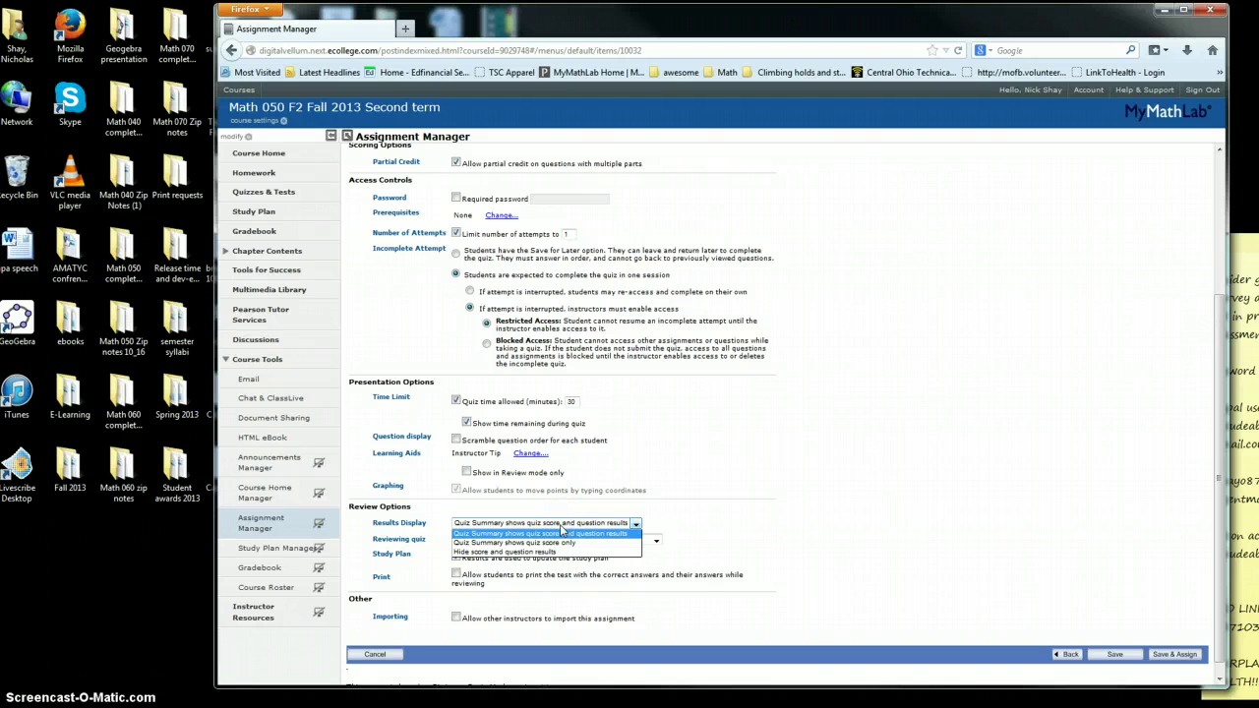
{"action": "left_click", "coordinate": [563, 527]}
{"action": "left_click", "coordinate": [563, 526]}
{"action": "left_click", "coordinate": [562, 526]}
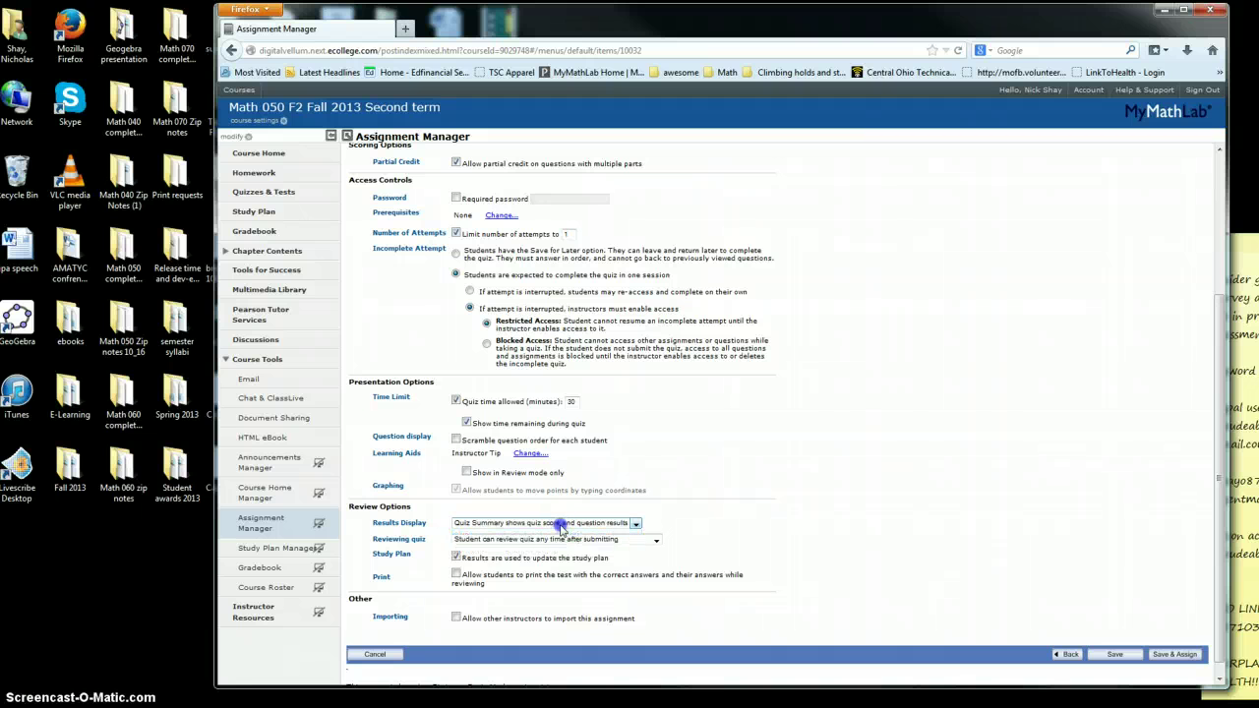
{"action": "left_click", "coordinate": [562, 527]}
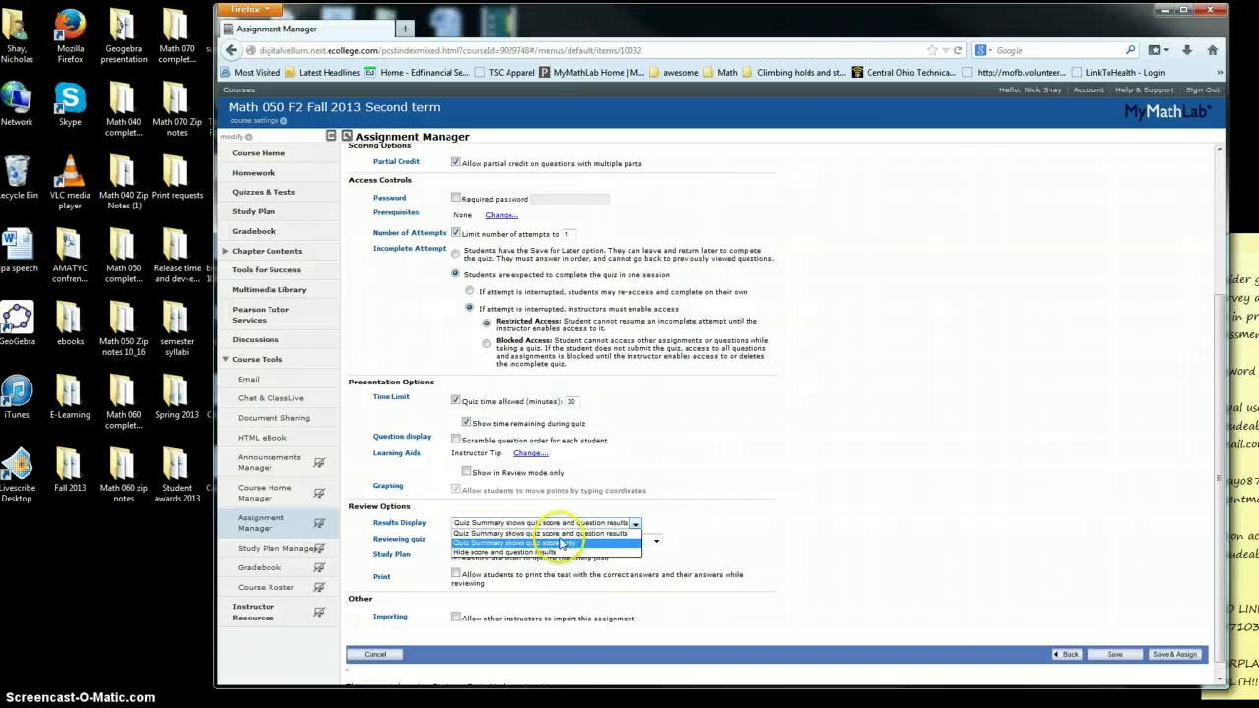
{"action": "left_click", "coordinate": [563, 526]}
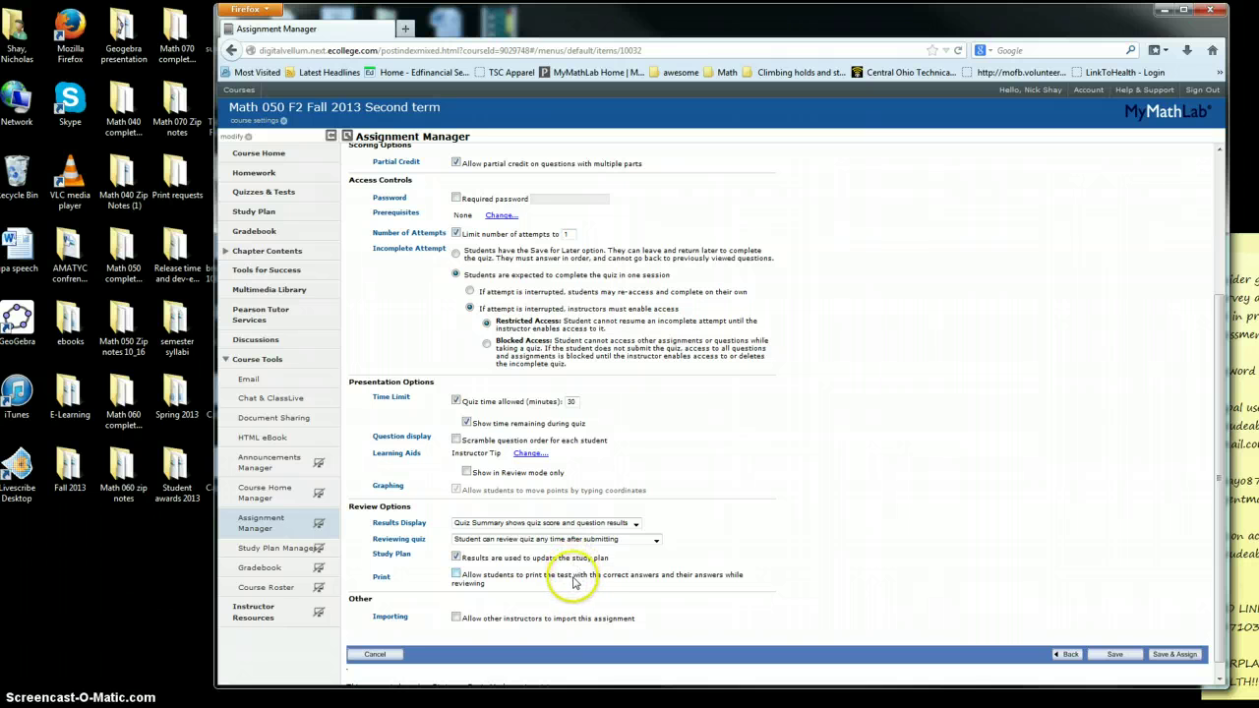
Step: Save Quiz 1 and assign it to students with Save & Assign
{"action": "left_click", "coordinate": [1181, 655]}
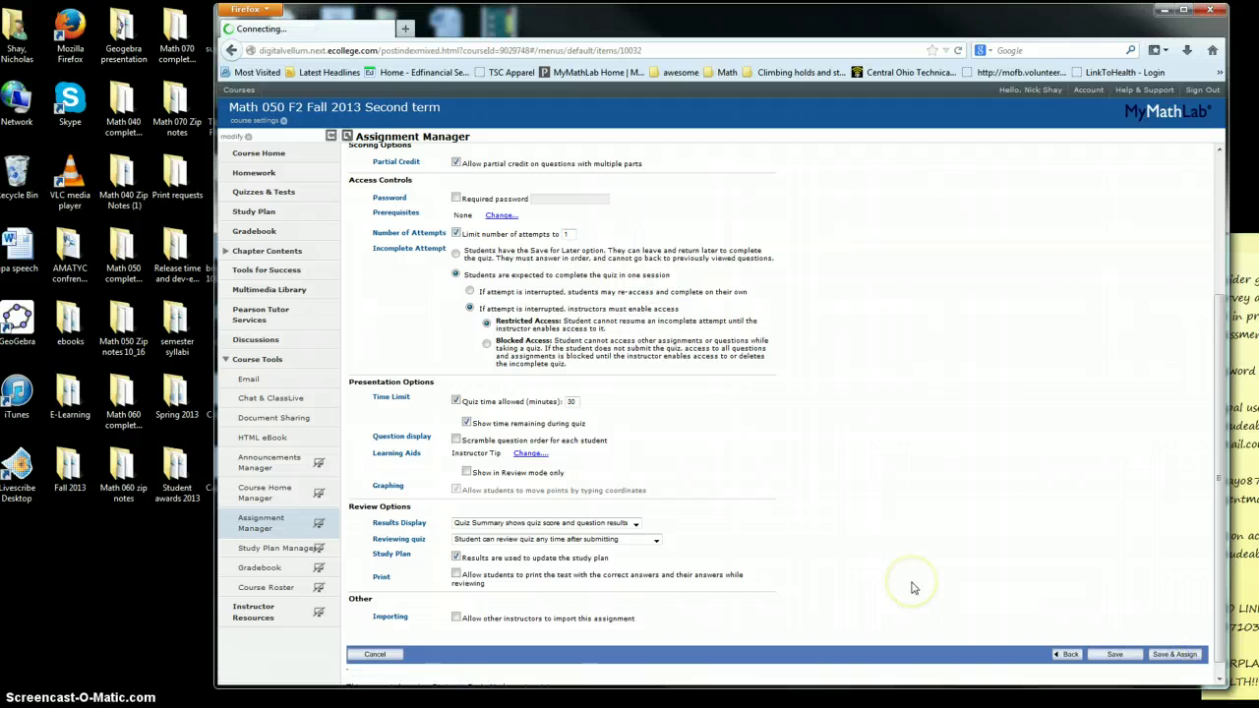